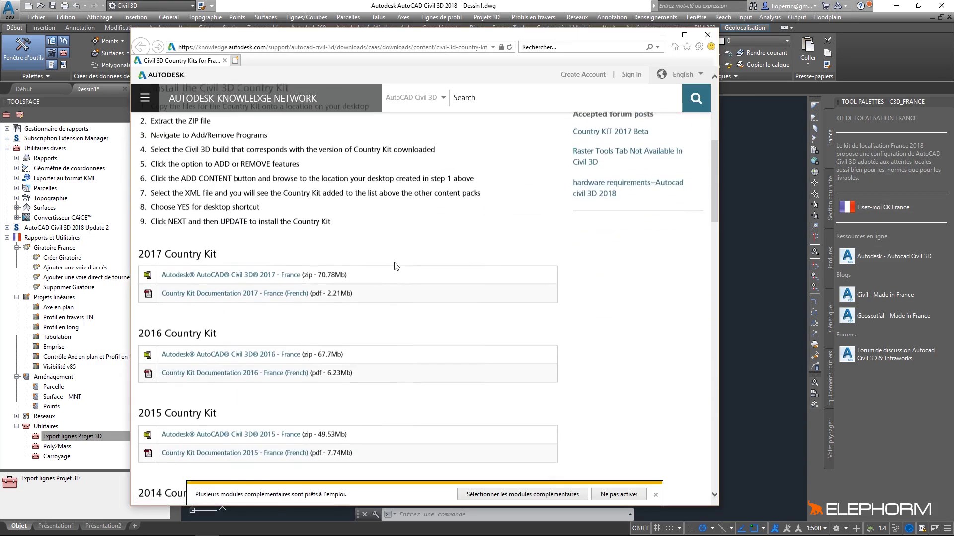
Review the installation instructions and the yearly downloads on the Civil 3D Country Kits for France page.
{"action": "scroll", "coordinate": [396, 266], "scroll_direction": "down", "scroll_amount": 1}
{"action": "scroll", "coordinate": [395, 266], "scroll_direction": "up", "scroll_amount": 6}
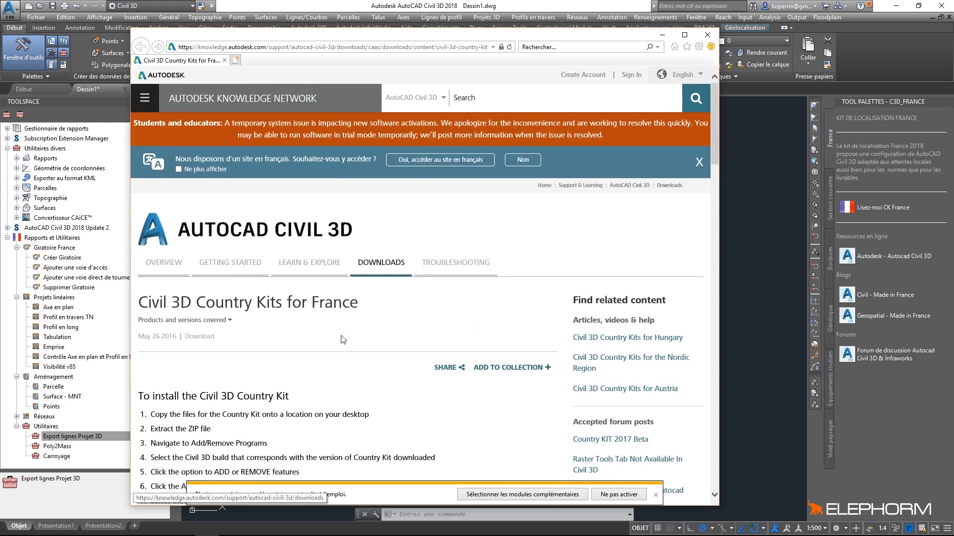
{"action": "scroll", "coordinate": [343, 340], "scroll_direction": "down", "scroll_amount": 6}
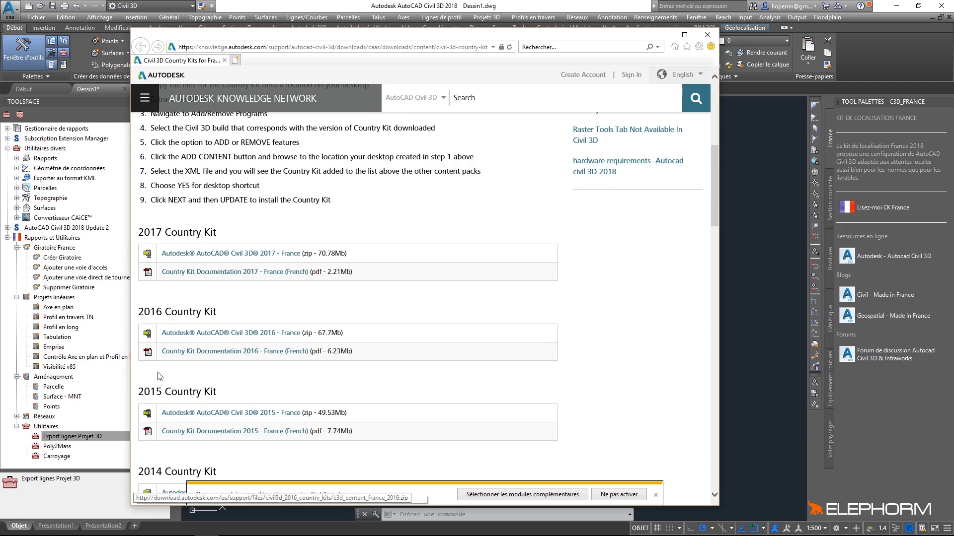
{"action": "scroll", "coordinate": [159, 376], "scroll_direction": "down", "scroll_amount": 13}
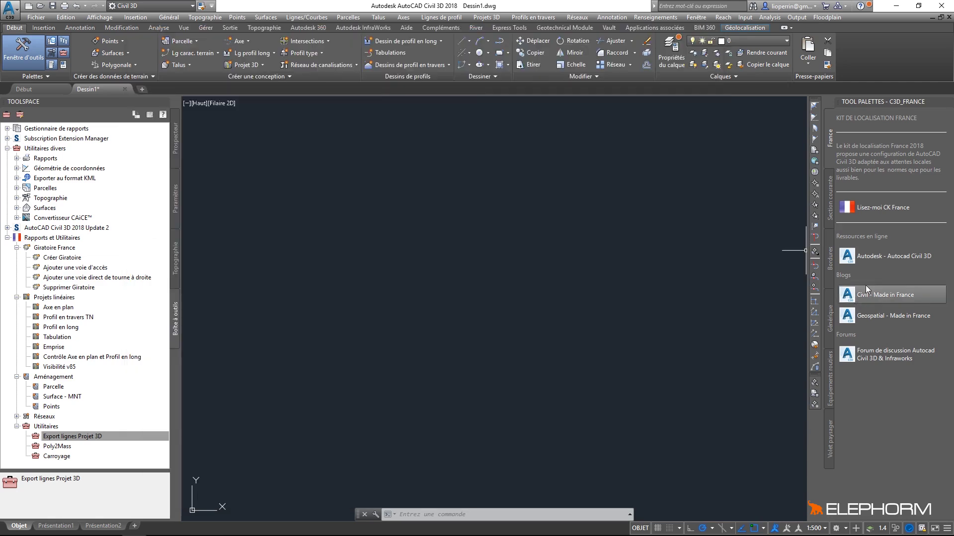
Visit the AutoCAD Civil 3D product page and browse the posts of the Civil - Made in France blog.
{"action": "left_click", "coordinate": [886, 256]}
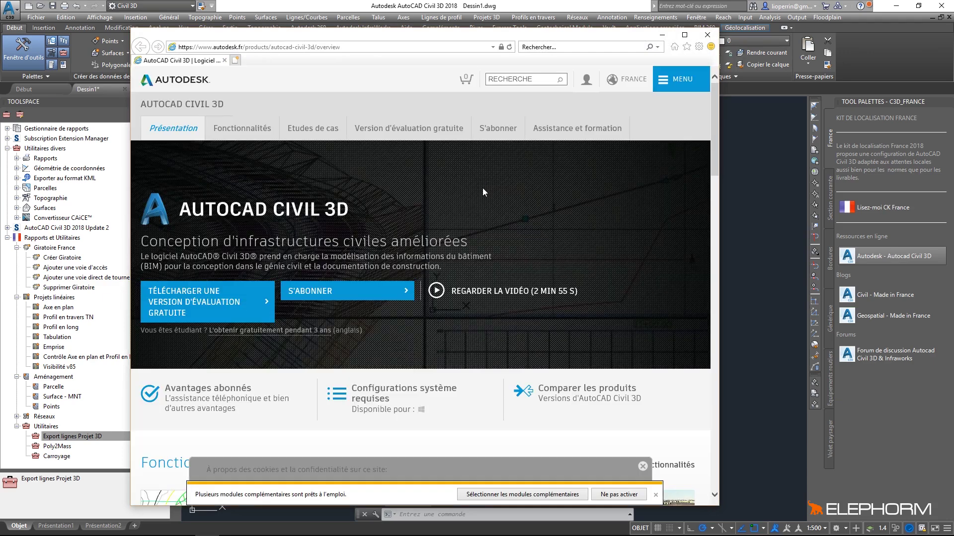
{"action": "left_click", "coordinate": [872, 293]}
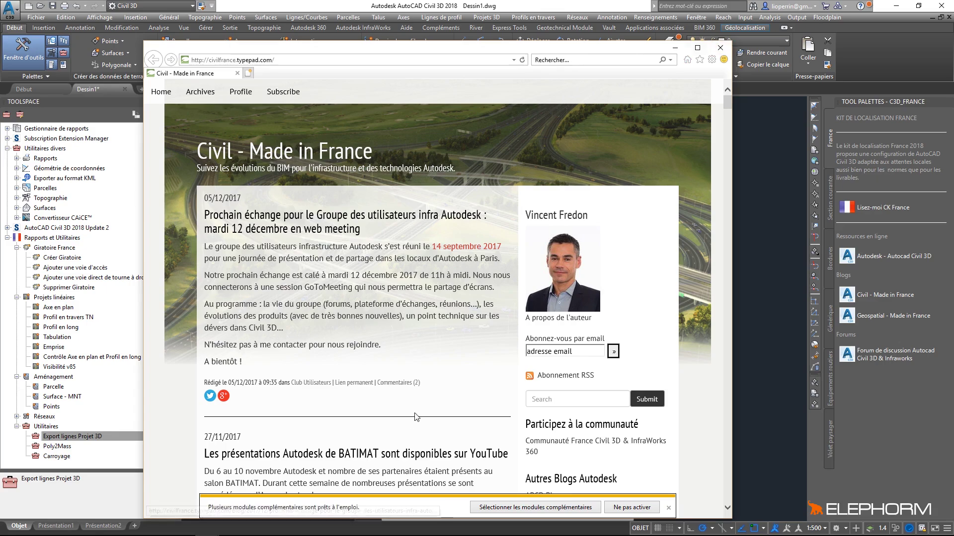
{"action": "scroll", "coordinate": [415, 416], "scroll_direction": "down", "scroll_amount": 15}
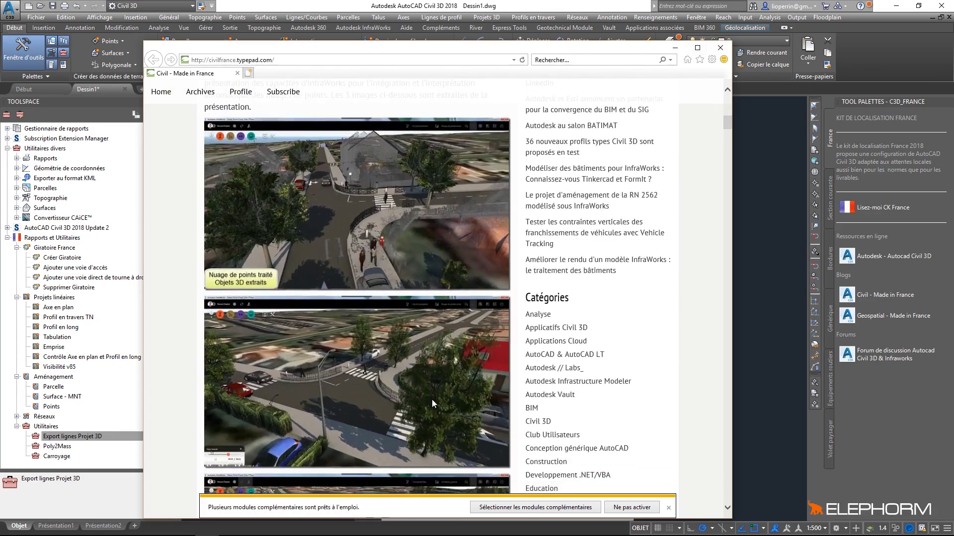
{"action": "scroll", "coordinate": [431, 400], "scroll_direction": "down", "scroll_amount": 7}
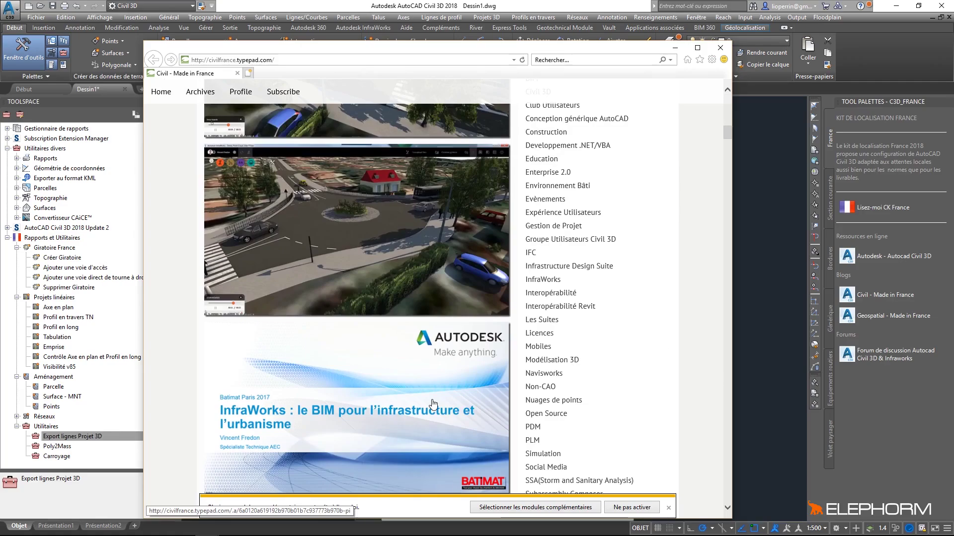
{"action": "scroll", "coordinate": [433, 404], "scroll_direction": "down", "scroll_amount": 6}
{"action": "scroll", "coordinate": [433, 404], "scroll_direction": "up", "scroll_amount": 13}
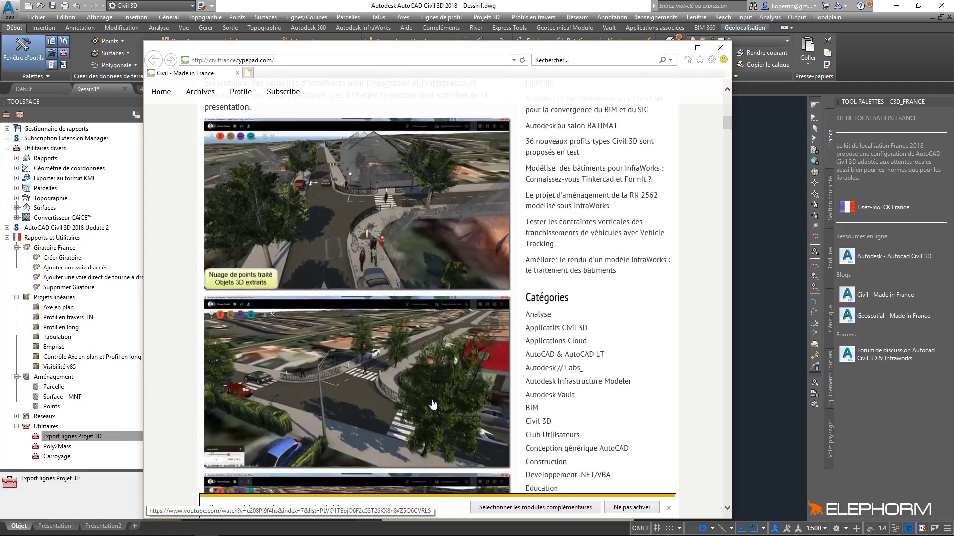
{"action": "scroll", "coordinate": [433, 405], "scroll_direction": "up", "scroll_amount": 15}
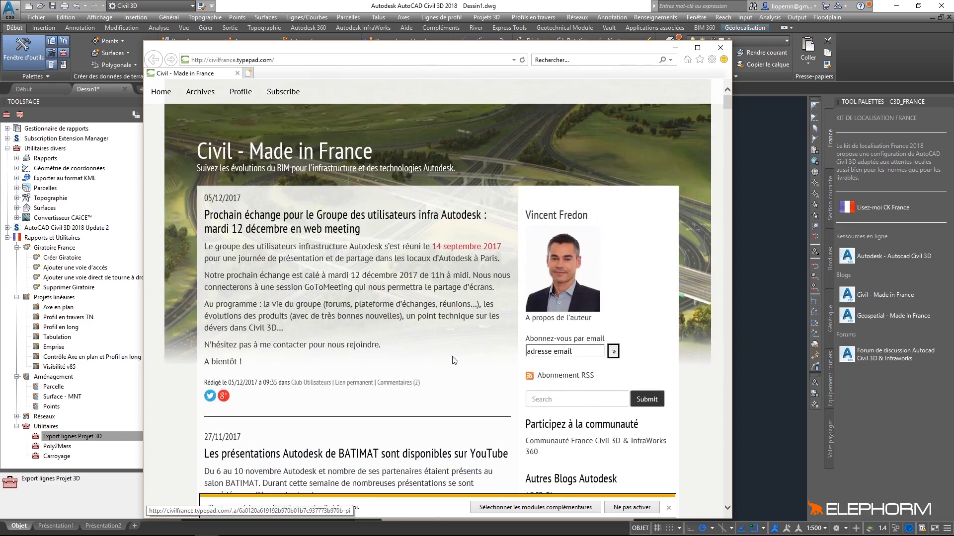
{"action": "left_click", "coordinate": [720, 47]}
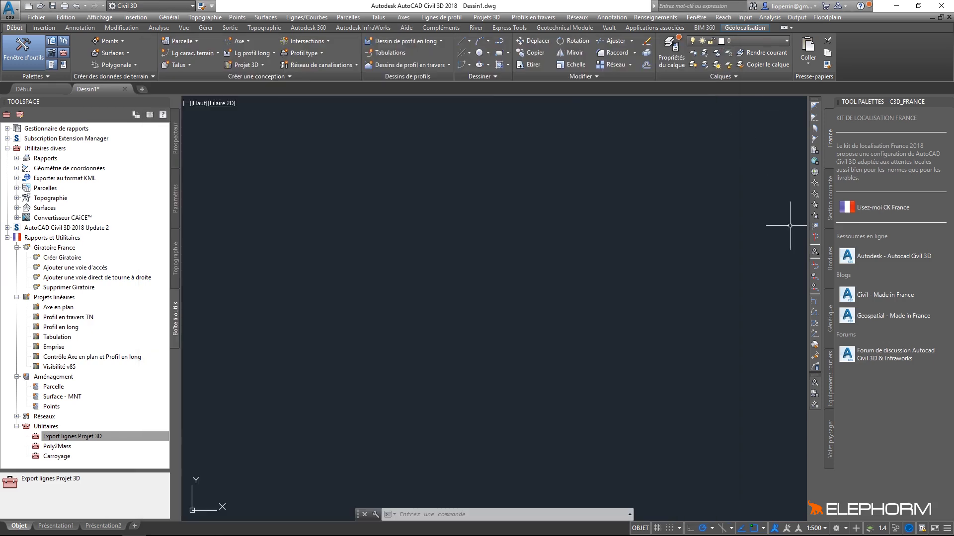
Visit the Geospatial - Made in France blog and browse the Autocad Civil 3D & Infraworks discussion forum, dismissing its survey.
{"action": "left_click", "coordinate": [872, 317]}
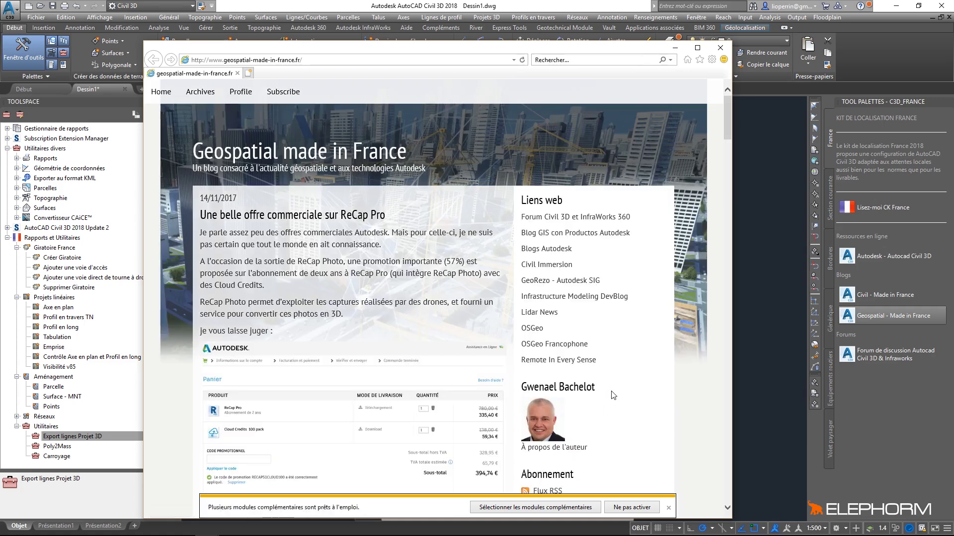
{"action": "left_click", "coordinate": [720, 47]}
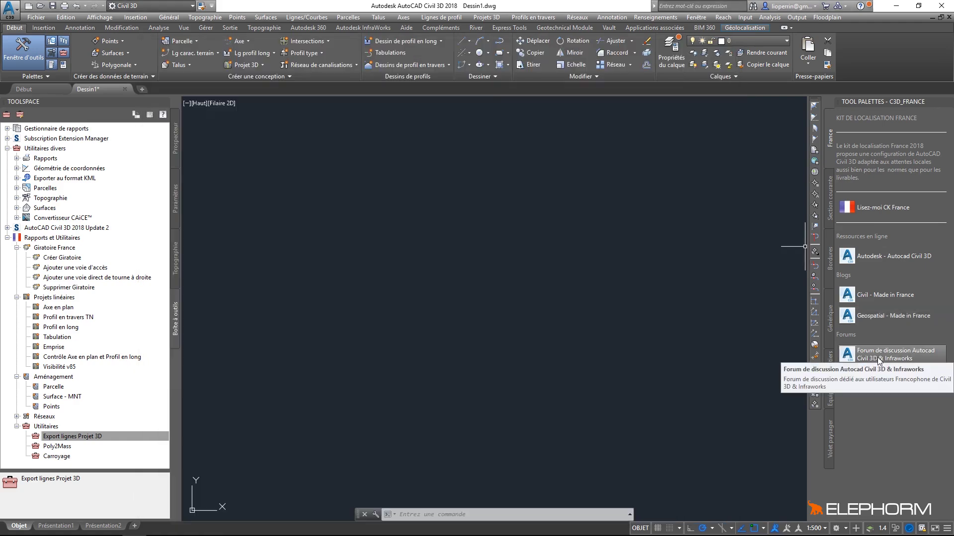
{"action": "left_click", "coordinate": [877, 357]}
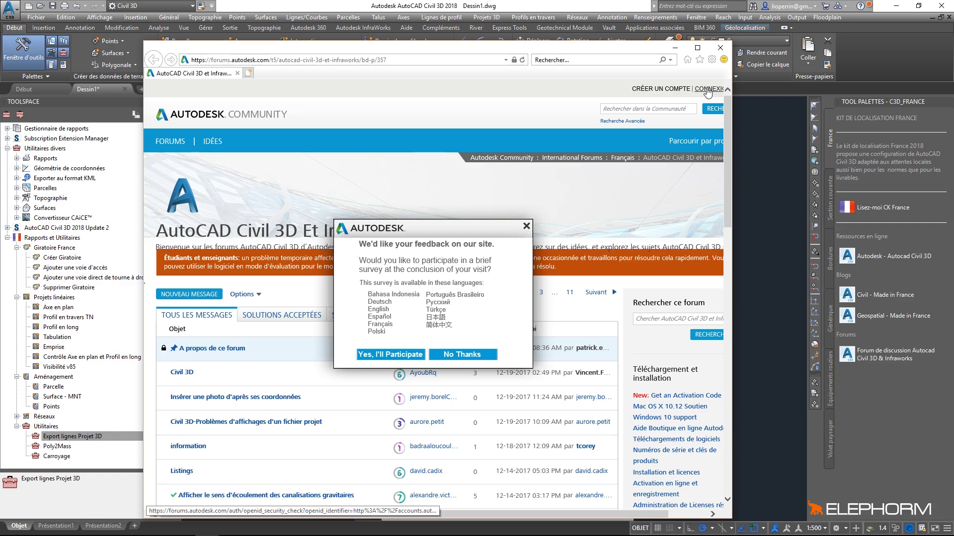
{"action": "left_click", "coordinate": [526, 227]}
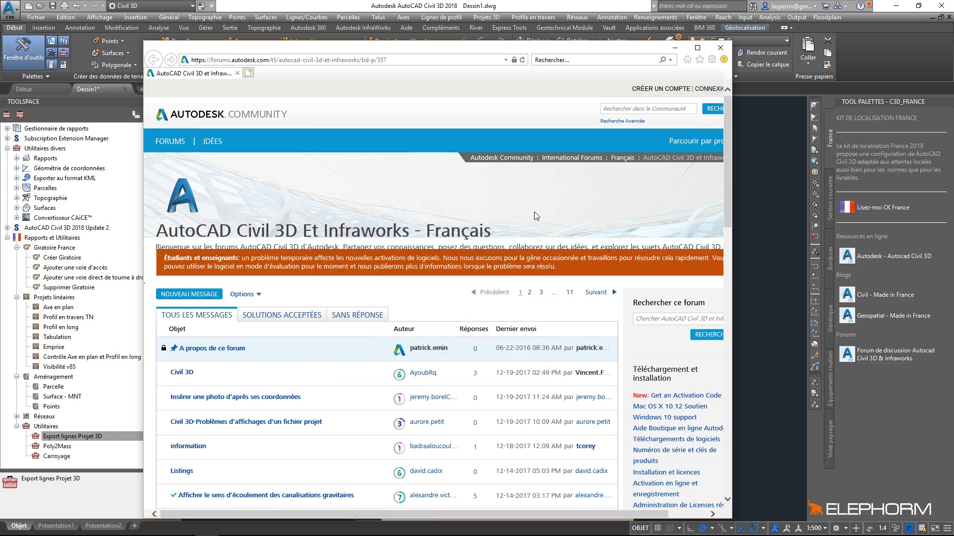
{"action": "scroll", "coordinate": [213, 297], "scroll_direction": "down", "scroll_amount": 5}
{"action": "scroll", "coordinate": [303, 438], "scroll_direction": "up", "scroll_amount": 6}
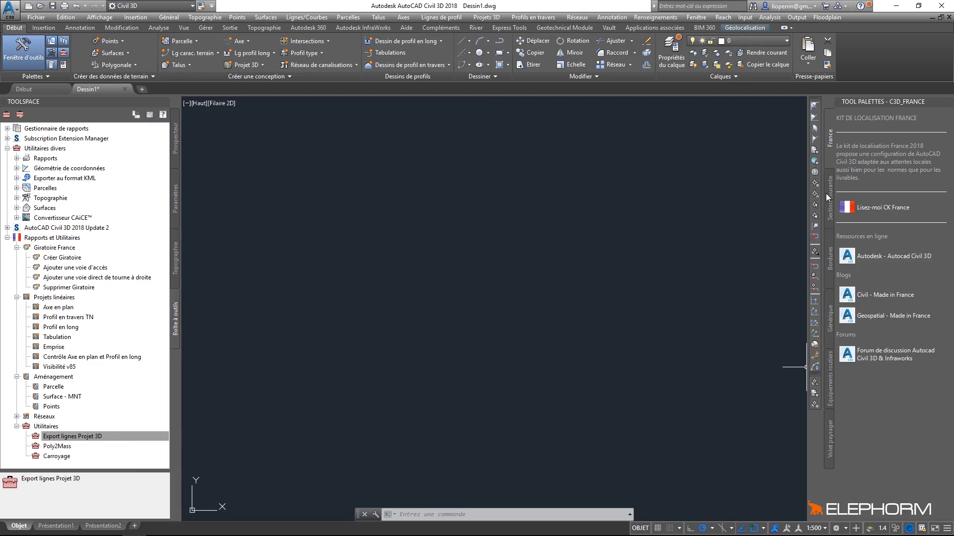
Examine the Section courante, Bordures, Générique, Equipements routiers and Volet paysager palettes of the C3D_France group.
{"action": "left_click", "coordinate": [828, 199]}
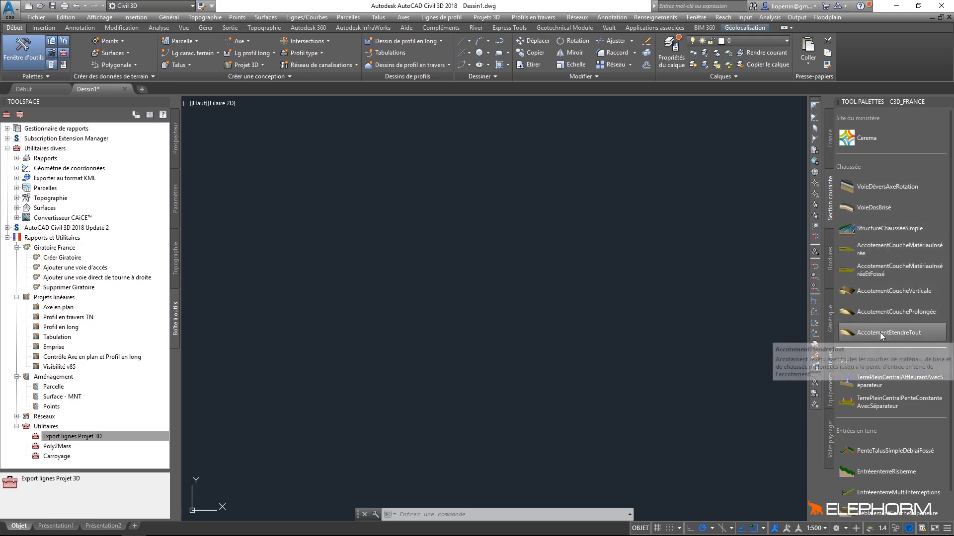
{"action": "scroll", "coordinate": [880, 332], "scroll_direction": "down", "scroll_amount": 1}
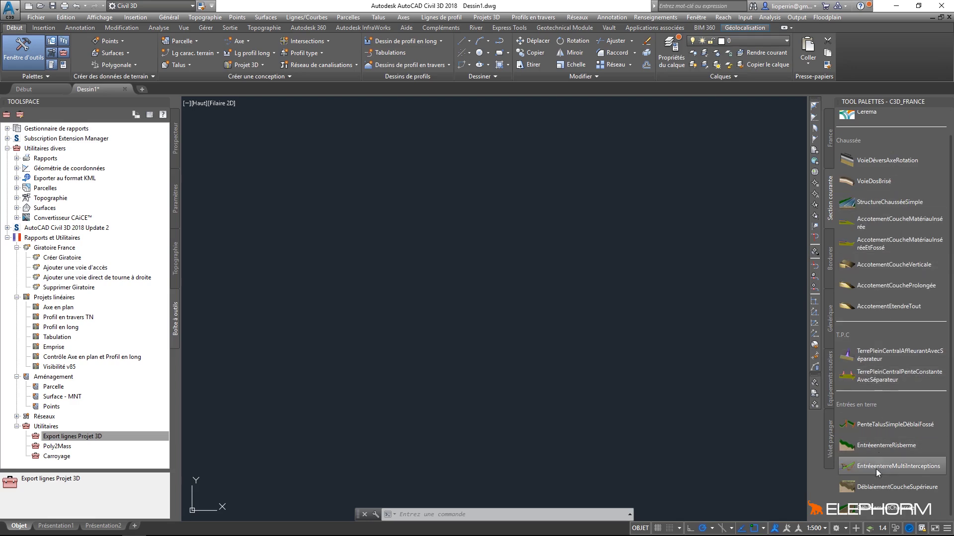
{"action": "left_click", "coordinate": [831, 271]}
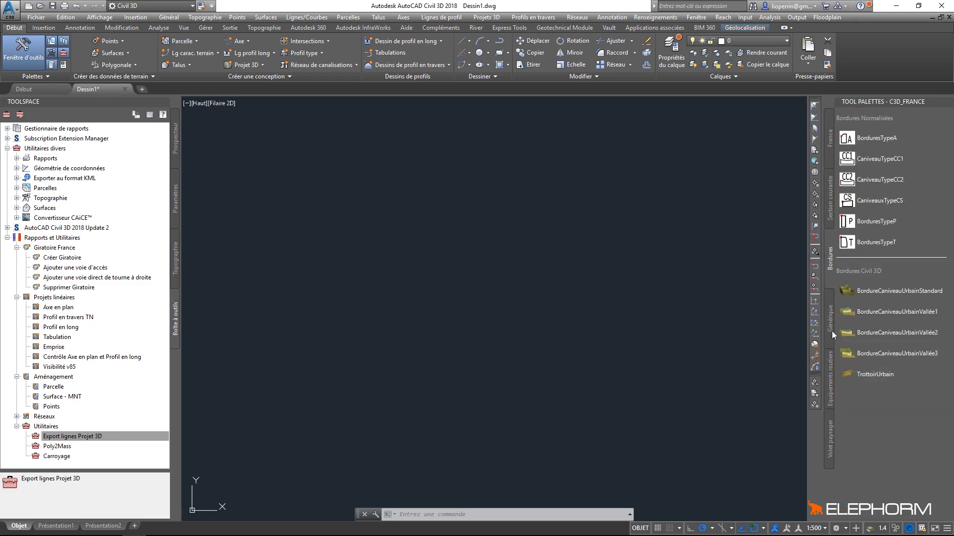
{"action": "left_click", "coordinate": [831, 318]}
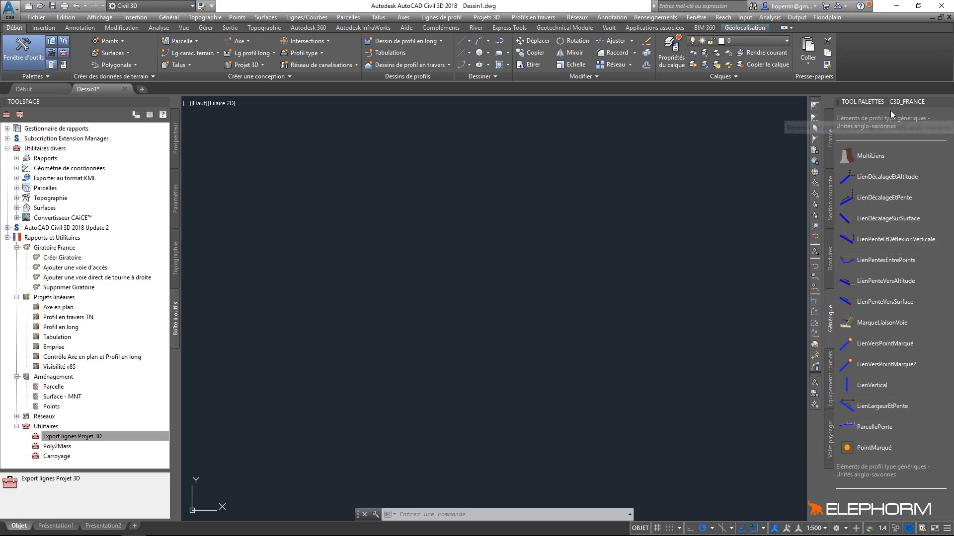
{"action": "left_click", "coordinate": [828, 374]}
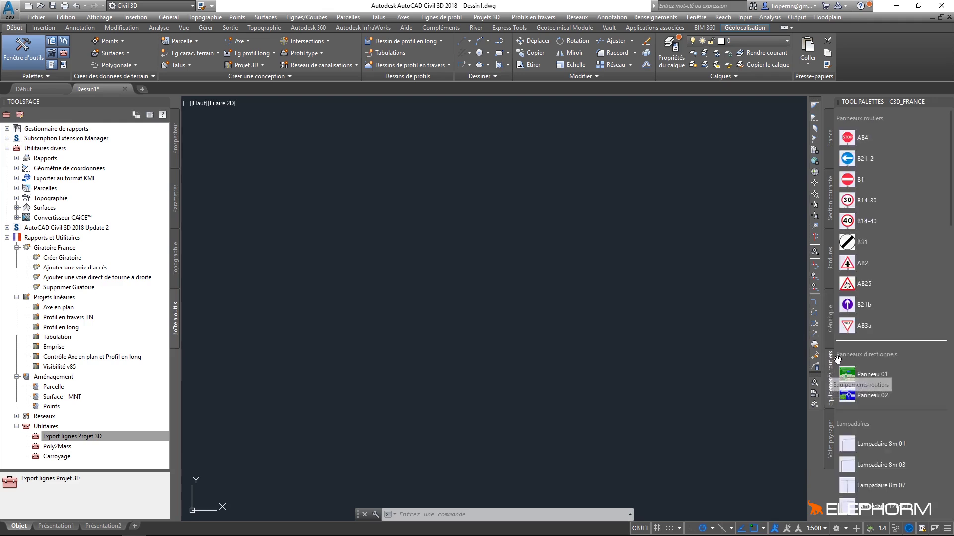
{"action": "scroll", "coordinate": [888, 303], "scroll_direction": "down", "scroll_amount": 10}
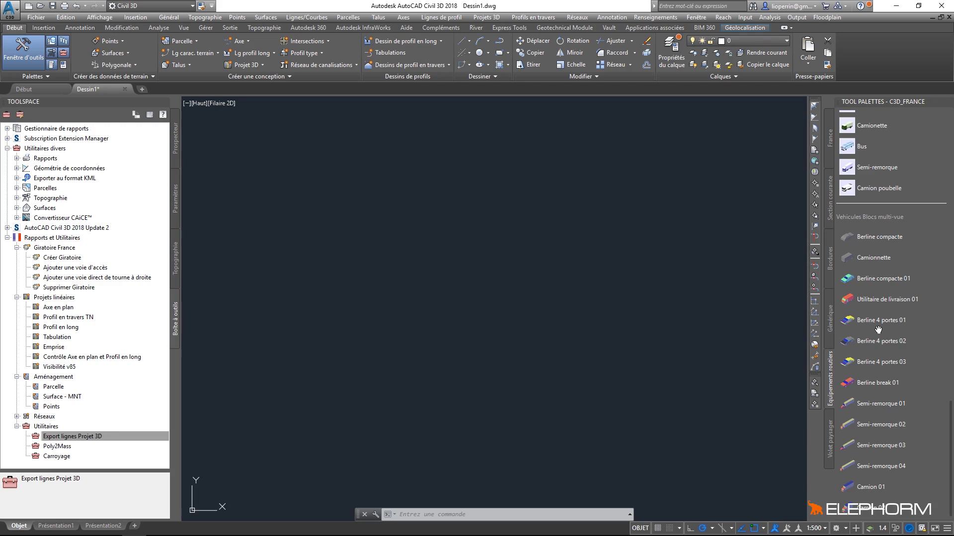
{"action": "left_click", "coordinate": [833, 447]}
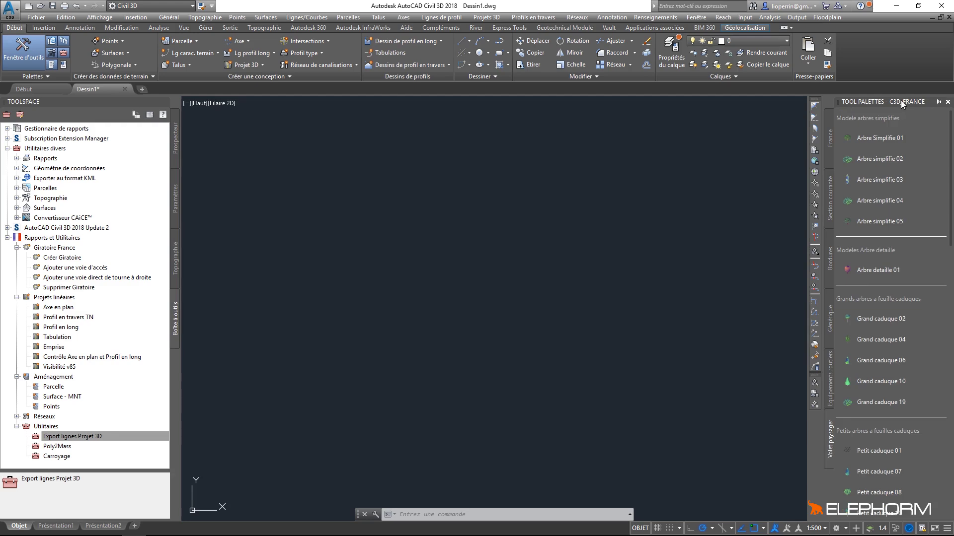
Undock the tool palettes so they float over the drawing area and lengthen their window.
{"action": "left_click_drag", "start_coordinate": [914, 101], "coordinate": [627, 165]}
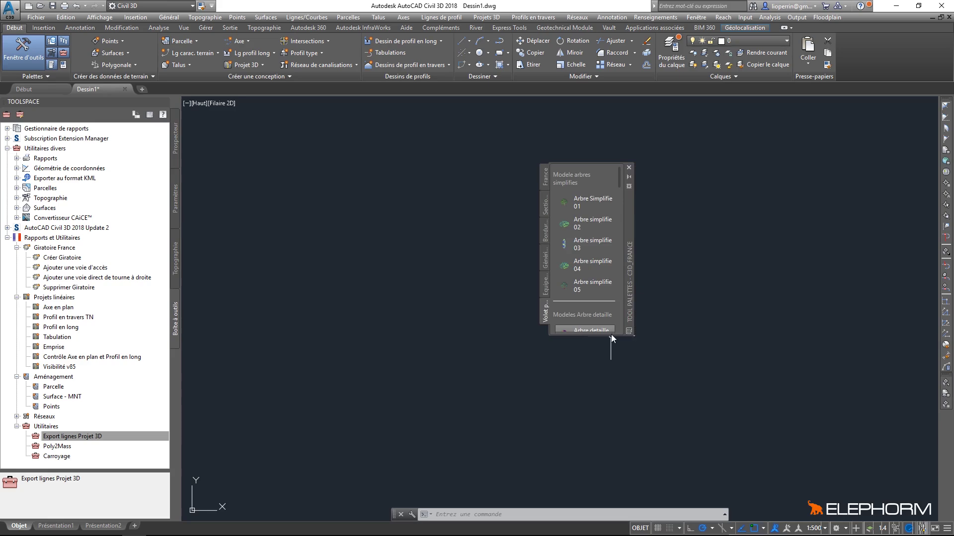
{"action": "left_click_drag", "start_coordinate": [611, 335], "coordinate": [590, 522]}
Switch the tool palettes to the Civil Materials group and widen the window to fit the full material names.
{"action": "right_click", "coordinate": [630, 479]}
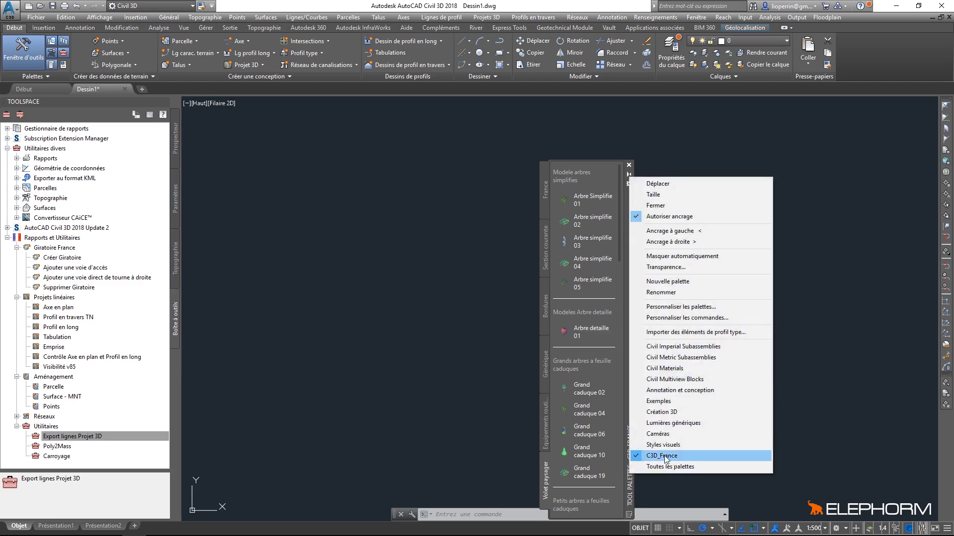
{"action": "left_click", "coordinate": [678, 369]}
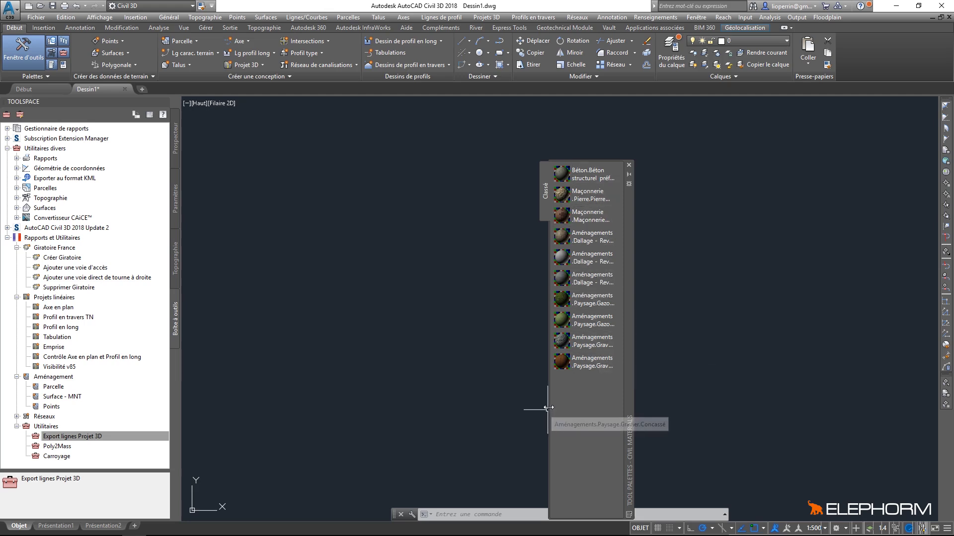
{"action": "left_click_drag", "start_coordinate": [549, 405], "coordinate": [449, 397]}
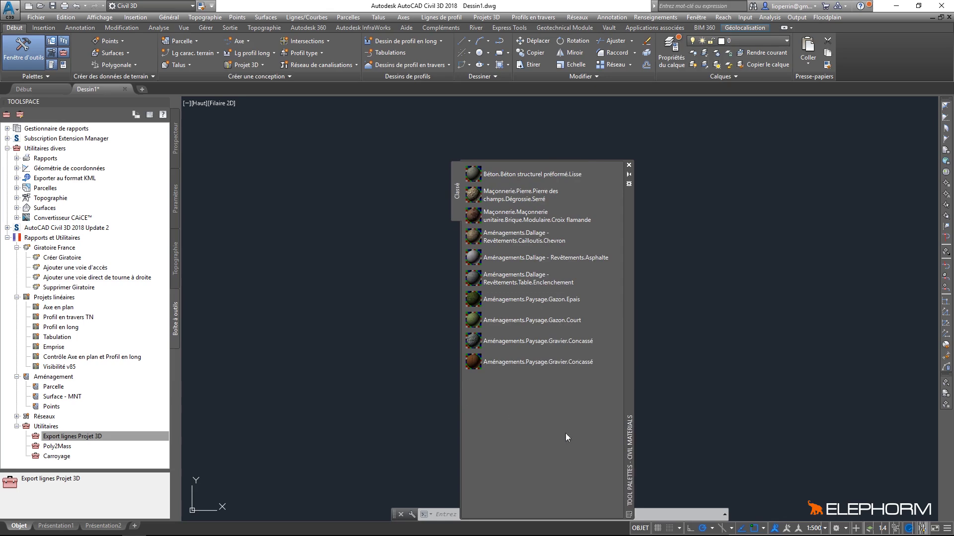
Display the Civil Multiview Blocks group and examine its Highways, External Works, Landscape and Building Footprints palettes.
{"action": "right_click", "coordinate": [629, 480]}
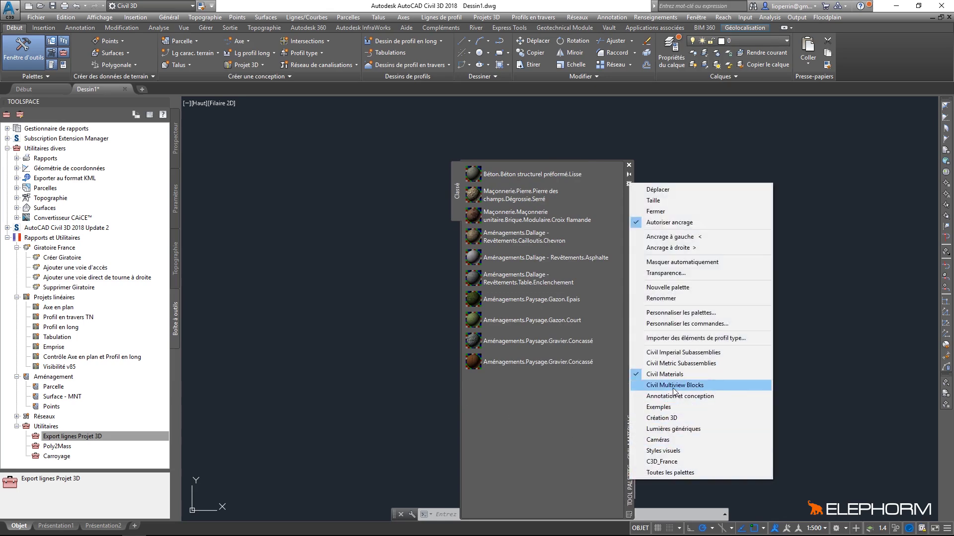
{"action": "left_click", "coordinate": [672, 387]}
{"action": "scroll", "coordinate": [526, 383], "scroll_direction": "down", "scroll_amount": 10}
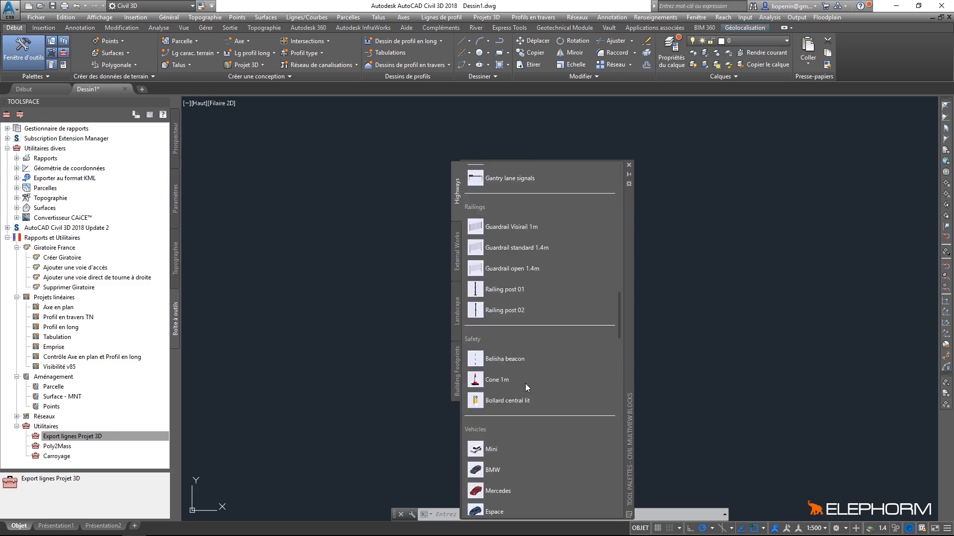
{"action": "scroll", "coordinate": [526, 384], "scroll_direction": "up", "scroll_amount": 10}
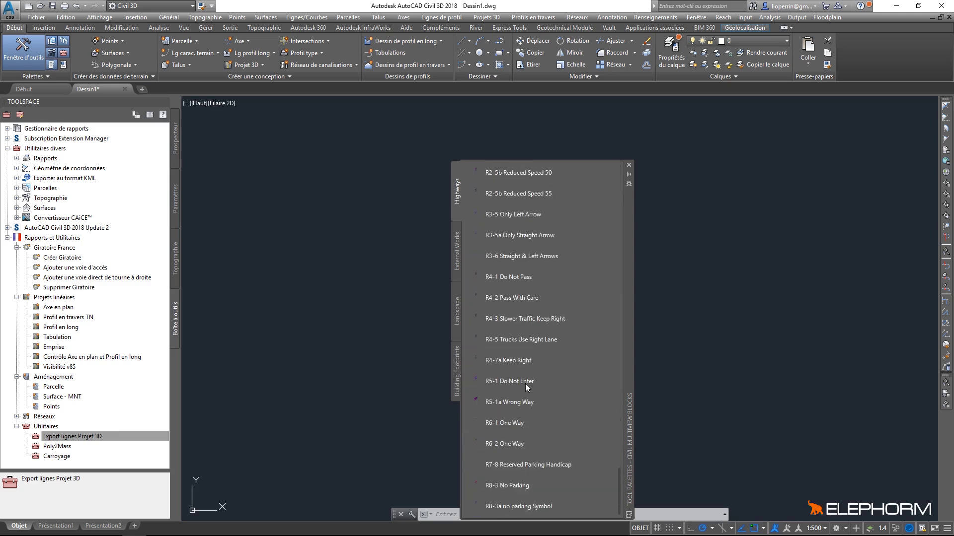
{"action": "left_click", "coordinate": [459, 263]}
{"action": "left_click", "coordinate": [453, 305]}
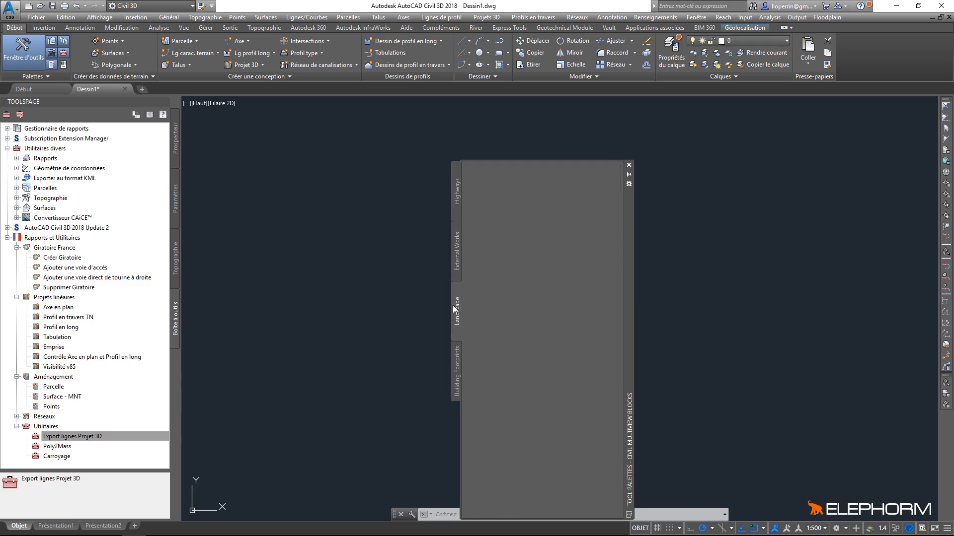
{"action": "left_click", "coordinate": [457, 361]}
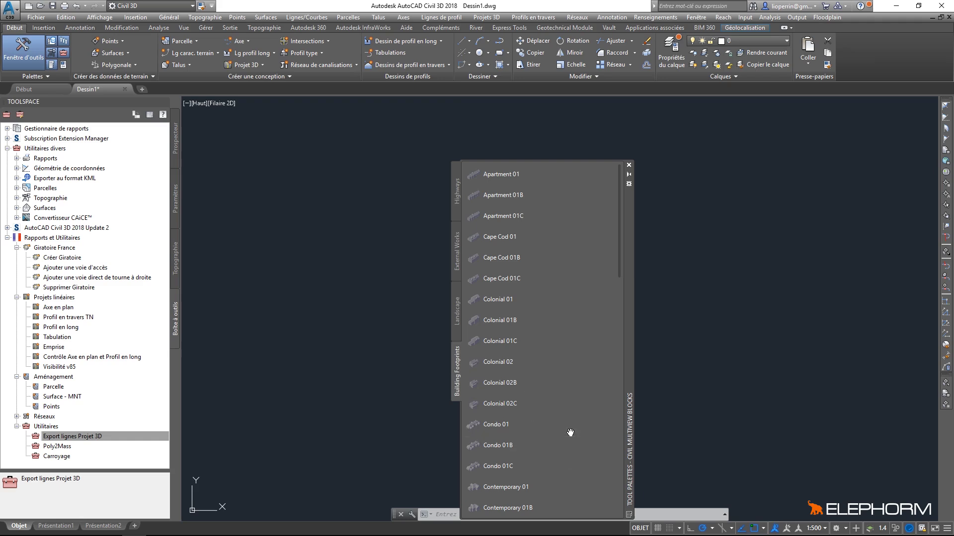
Switch the tool palettes back to the C3D_France group and open the palette customization dialog.
{"action": "right_click", "coordinate": [627, 470]}
{"action": "right_click", "coordinate": [629, 478]}
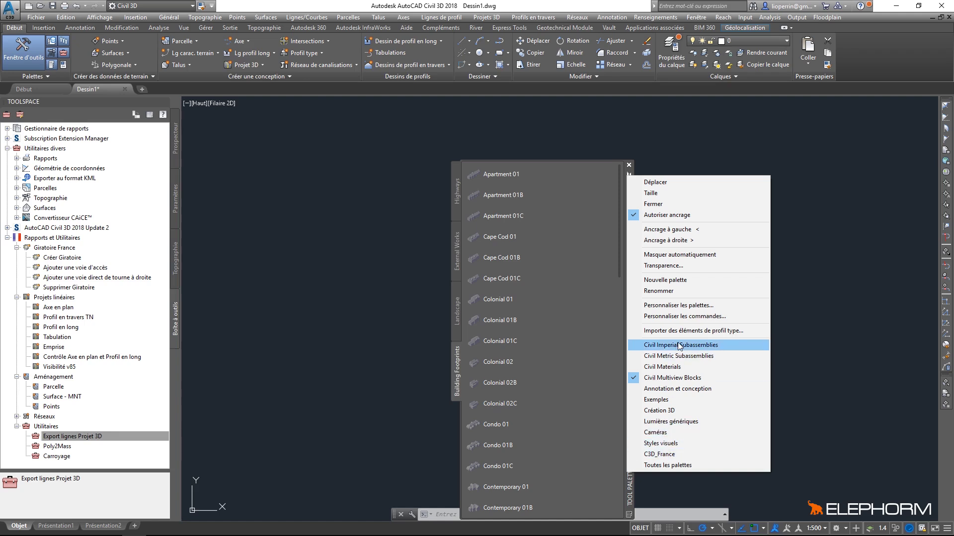
{"action": "left_click", "coordinate": [671, 454]}
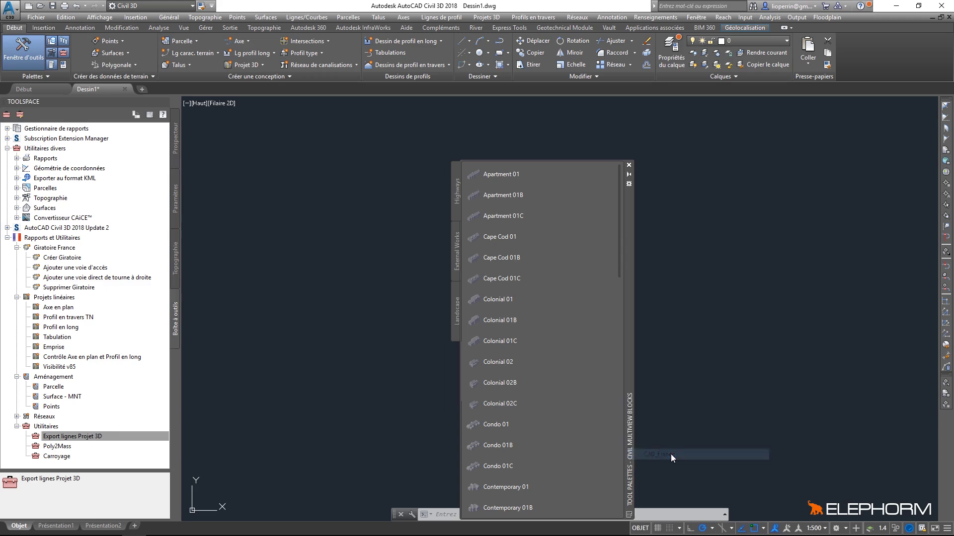
{"action": "right_click", "coordinate": [629, 437]}
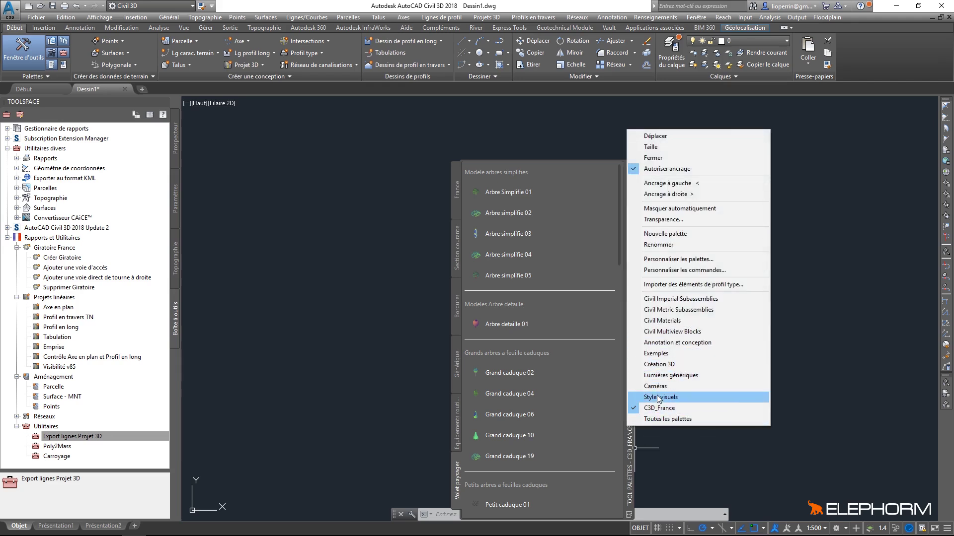
{"action": "left_click", "coordinate": [690, 258]}
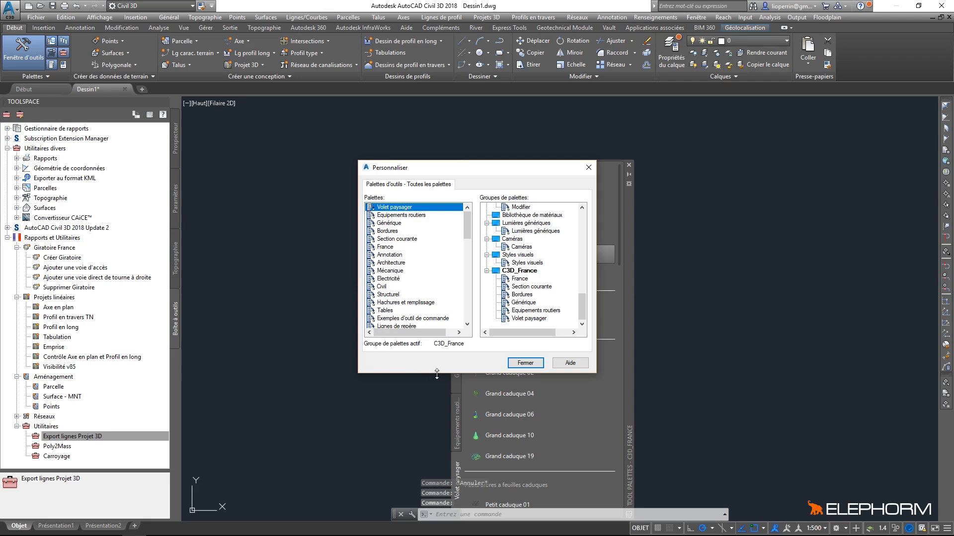
Enlarge and reposition the customization dialog to examine the full lists of palettes and palette groups, and close it.
{"action": "left_click_drag", "start_coordinate": [435, 377], "coordinate": [440, 477]}
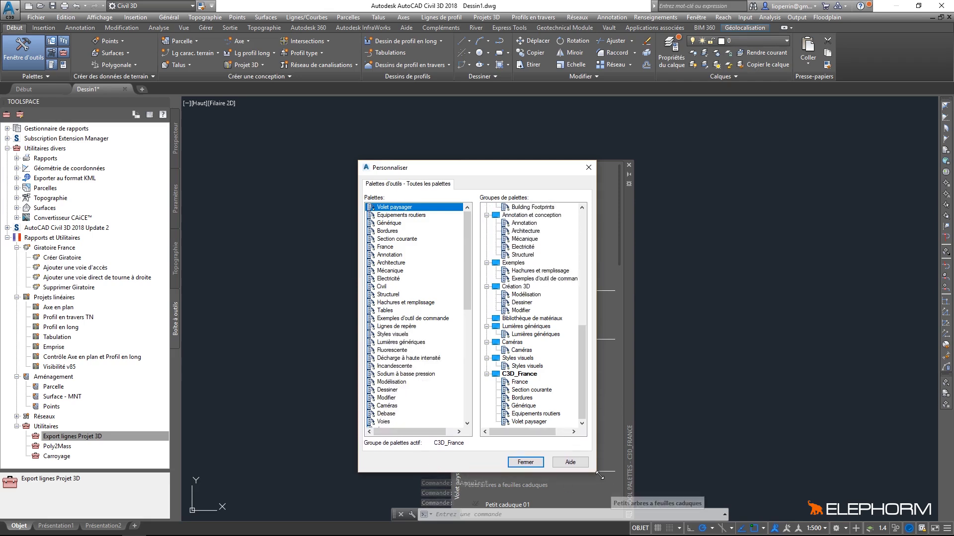
{"action": "left_click_drag", "start_coordinate": [596, 472], "coordinate": [719, 527]}
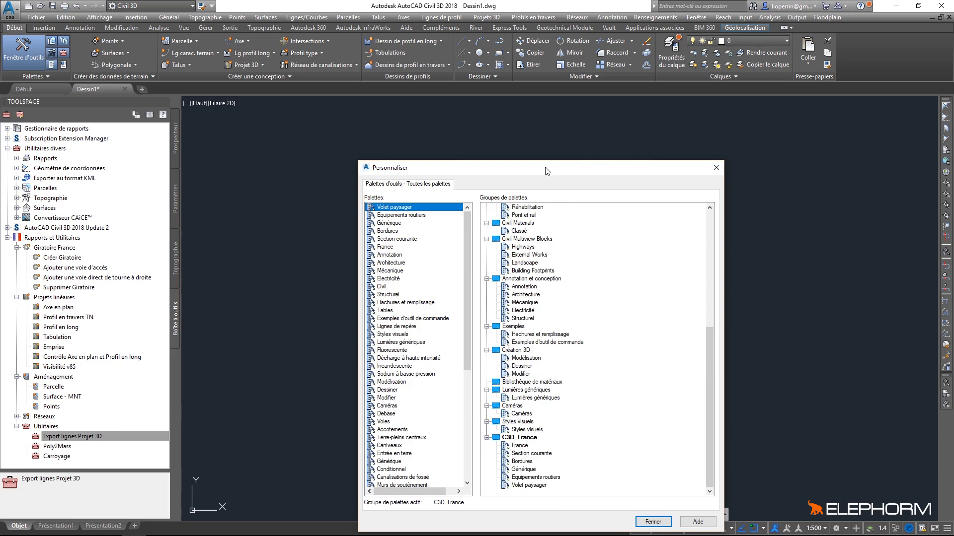
{"action": "left_click_drag", "start_coordinate": [547, 161], "coordinate": [550, 11]}
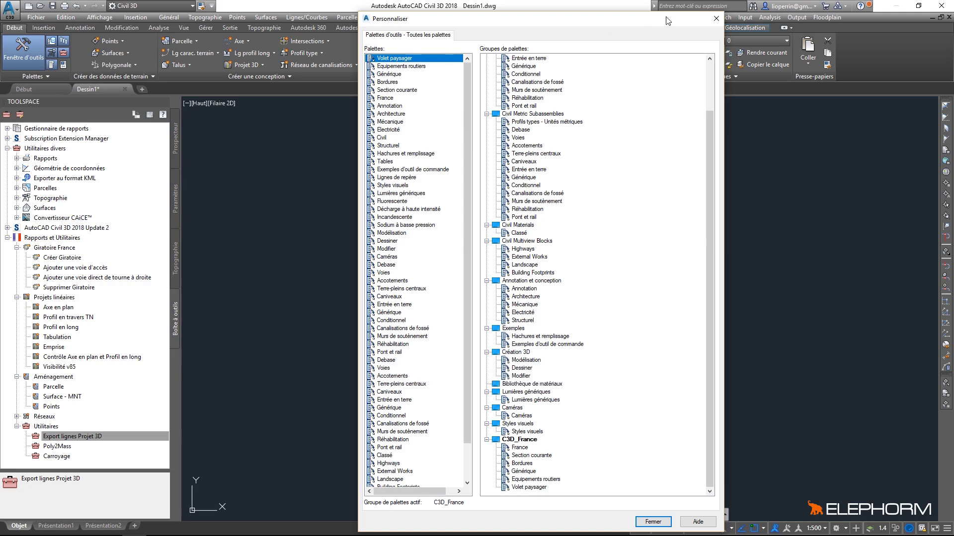
{"action": "left_click", "coordinate": [716, 18]}
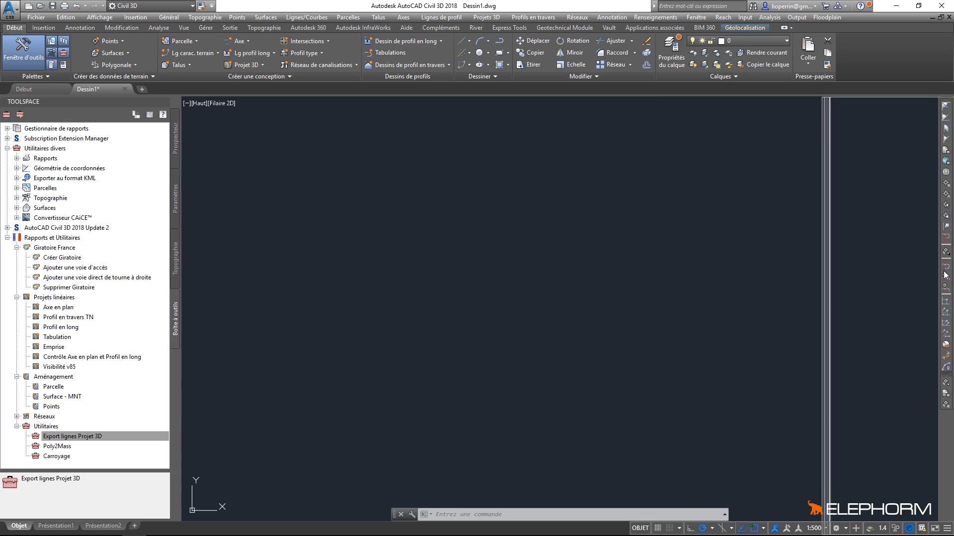
Float the C3D_France tool palettes over the drawing area and dock them again along its right edge.
{"action": "mouse_move", "coordinate": [946, 275]}
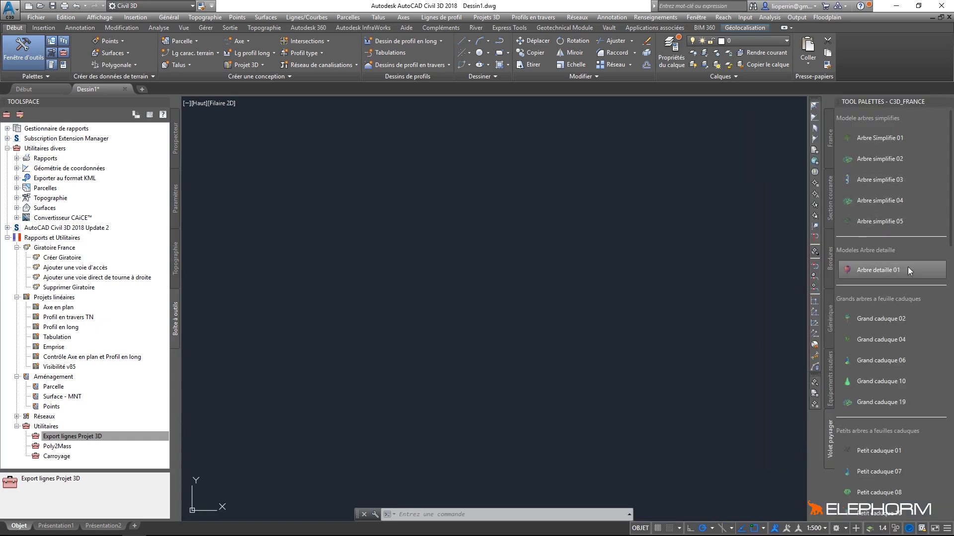
{"action": "left_click_drag", "start_coordinate": [907, 100], "coordinate": [639, 127]}
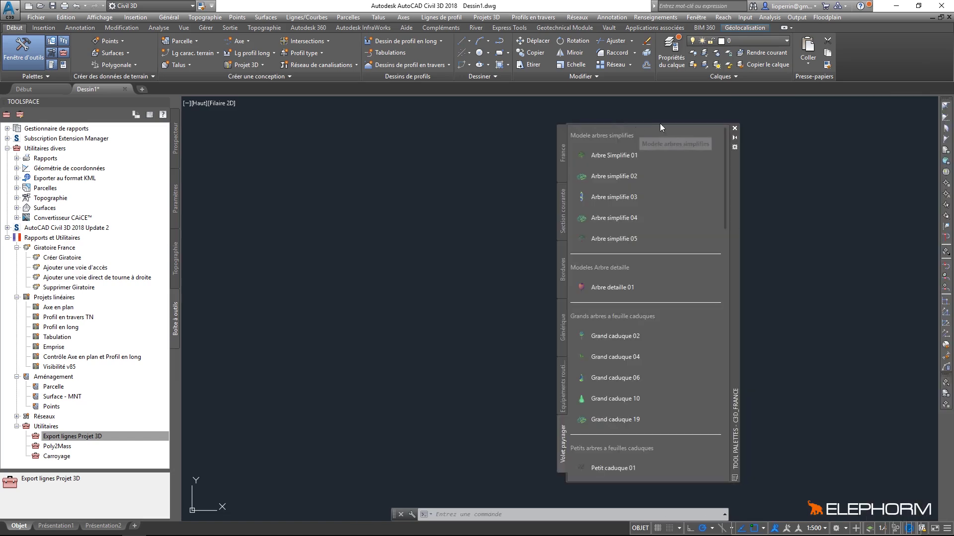
{"action": "left_click_drag", "start_coordinate": [734, 219], "coordinate": [934, 218]}
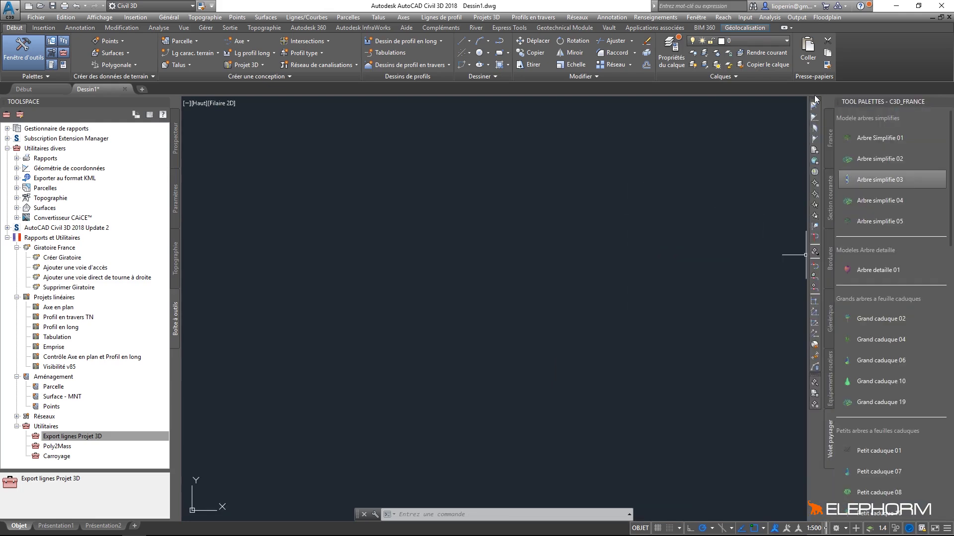